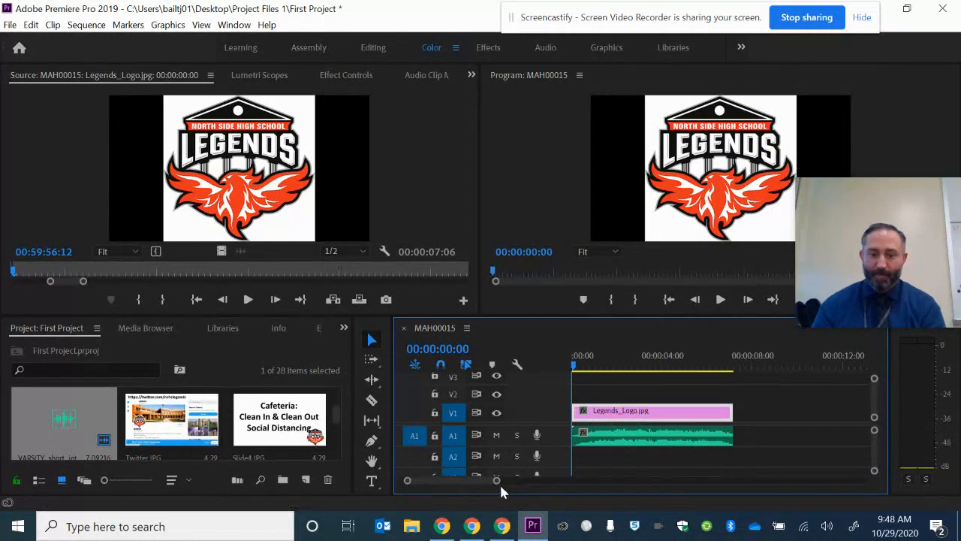
Scroll the Project panel's thumbnail grid until the MAH00006.MP4 thumbnail is visible.
mouse_move(502, 486)
left_mouse_down()
mouse_move(489, 485)
mouse_move(503, 488)
left_mouse_up()
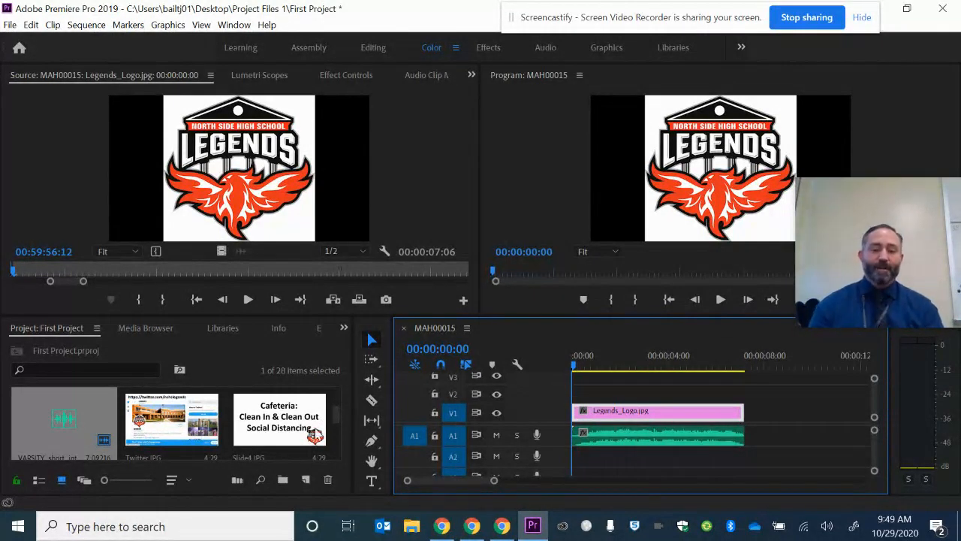
left_click_drag(330, 422, 335, 403)
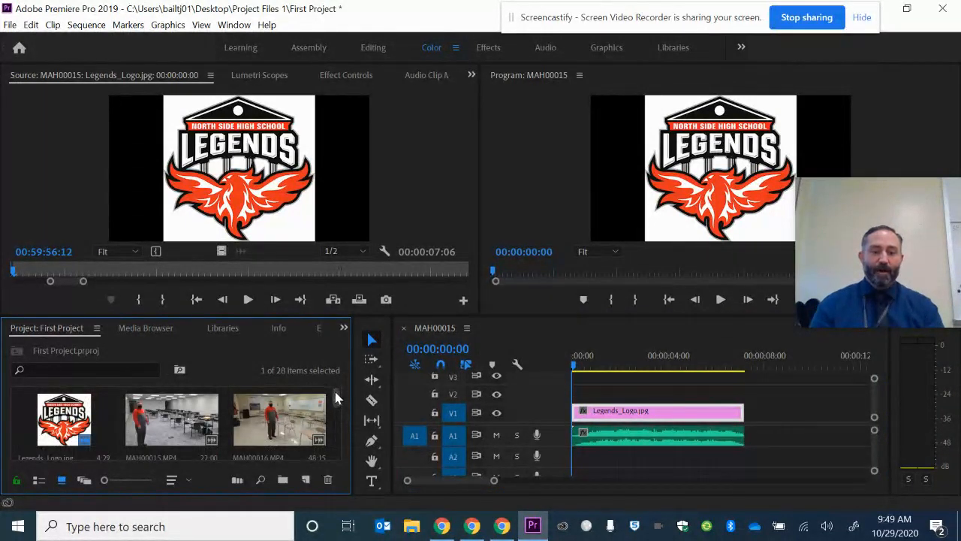
scroll(262, 429, "down", 1)
scroll(269, 424, "up", 1)
scroll(278, 433, "down", 1)
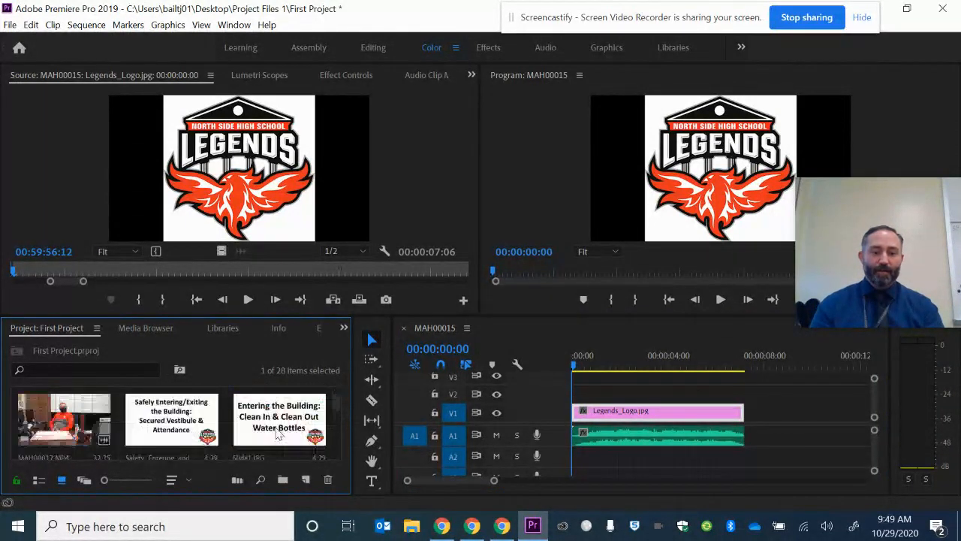
scroll(279, 434, "down", 4)
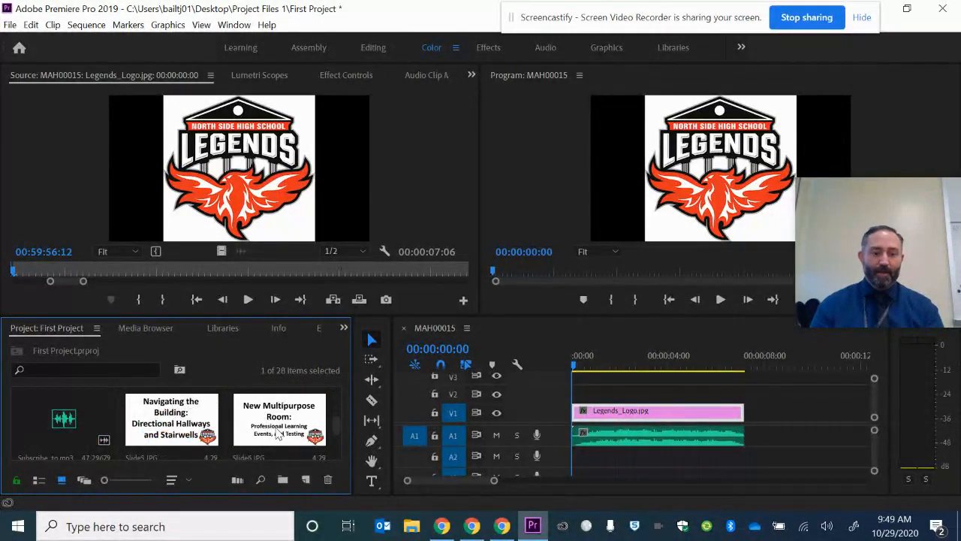
scroll(278, 433, "down", 3)
scroll(278, 434, "up", 1)
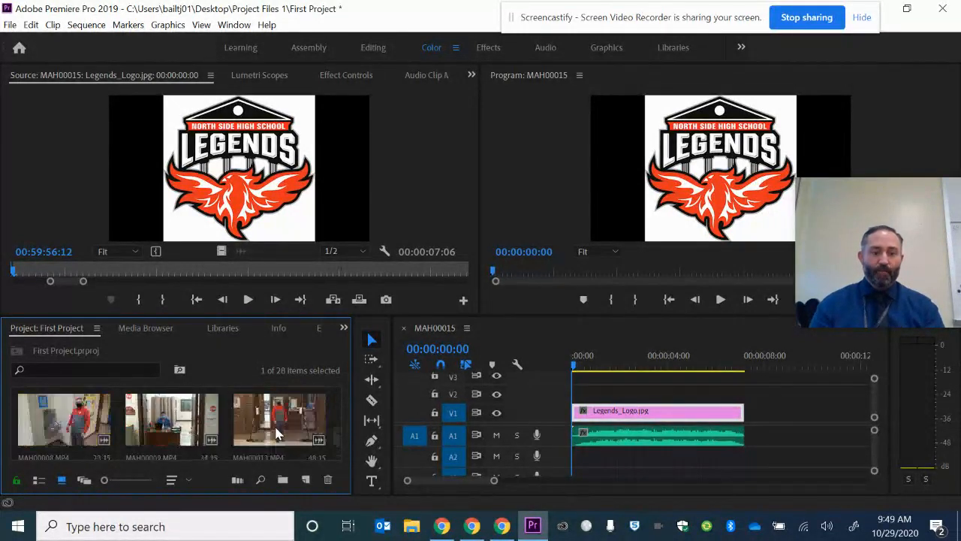
scroll(278, 434, "up", 1)
scroll(278, 434, "down", 1)
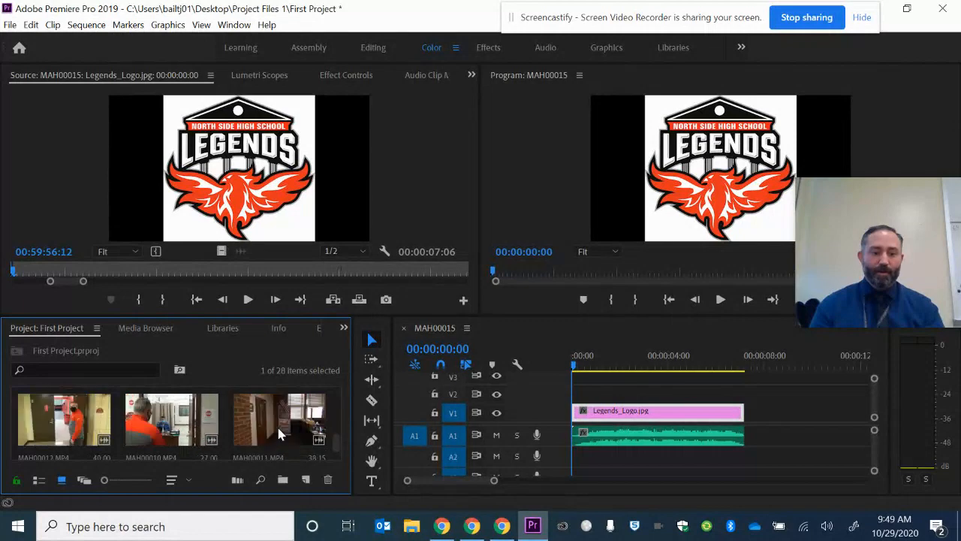
scroll(277, 432, "down", 1)
scroll(277, 432, "up", 2)
scroll(278, 434, "down", 1)
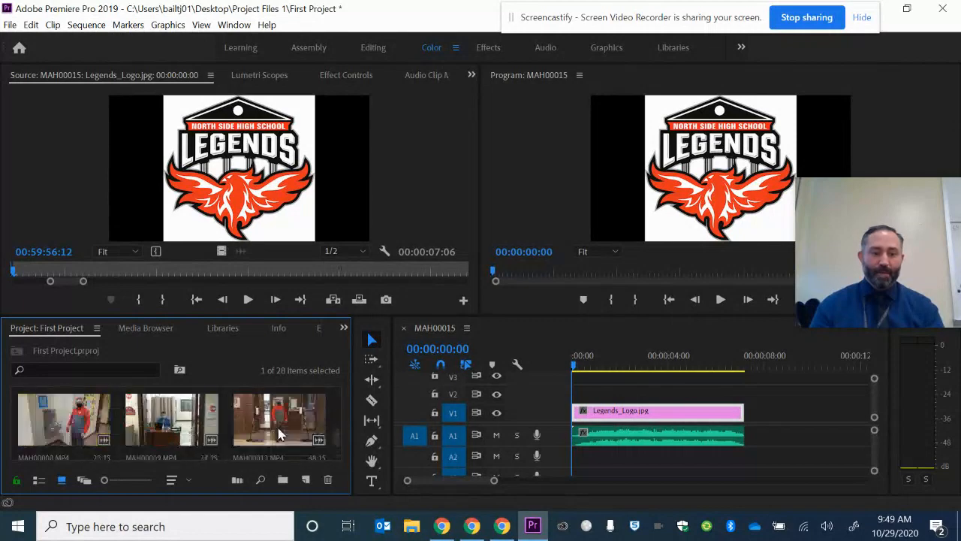
scroll(278, 434, "up", 1)
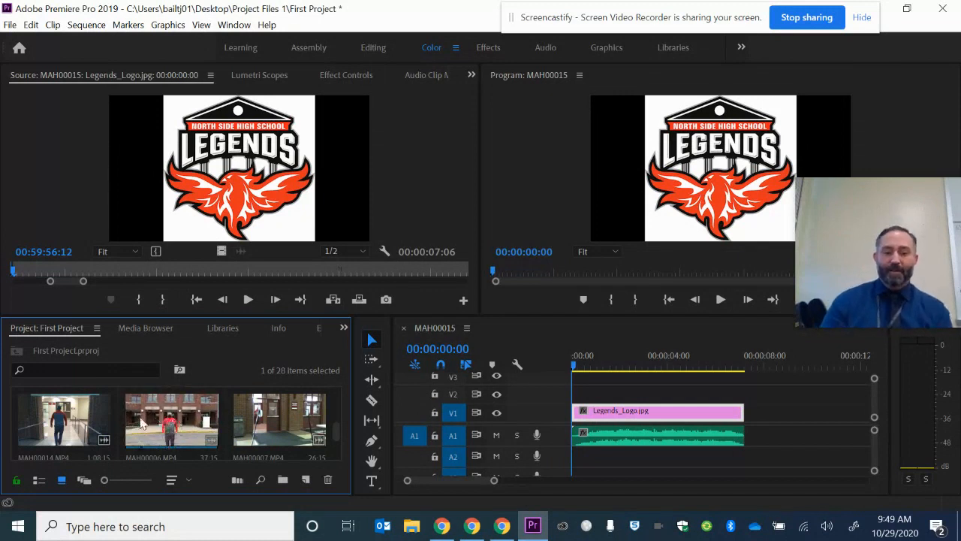
Place MAH00006.MP4 on V1/A1 directly after the Legends_Logo.jpg clip.
left_click_drag(172, 421, 755, 433)
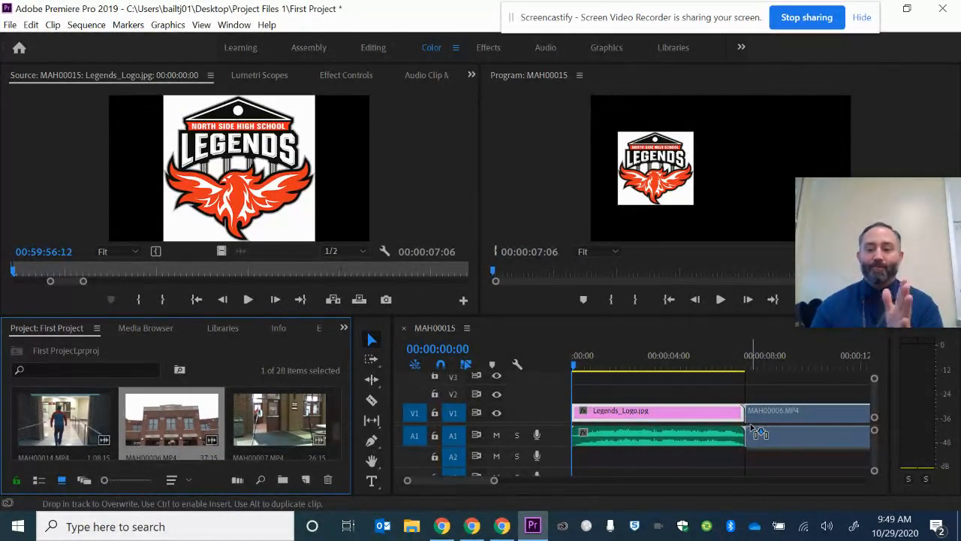
left_click_drag(753, 426, 753, 428)
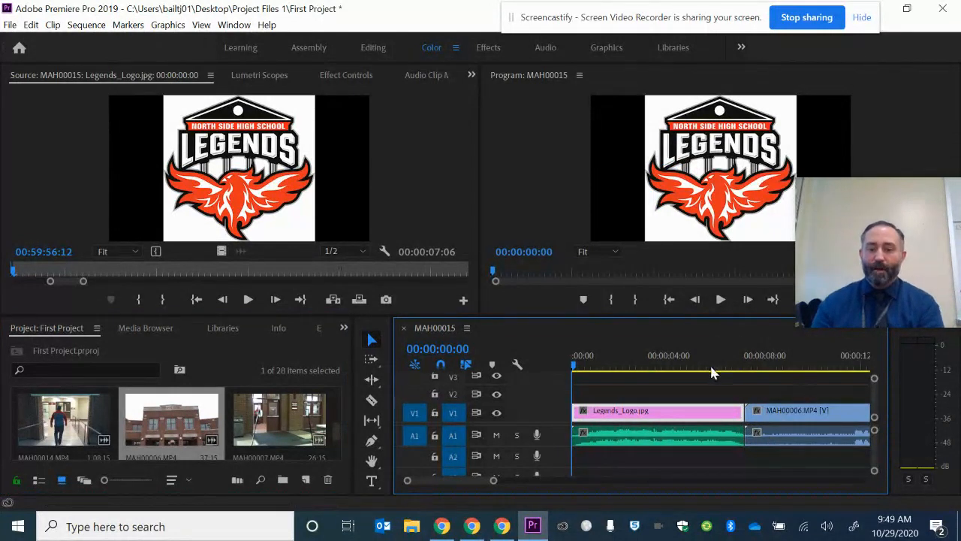
left_click_drag(866, 239, 185, 127)
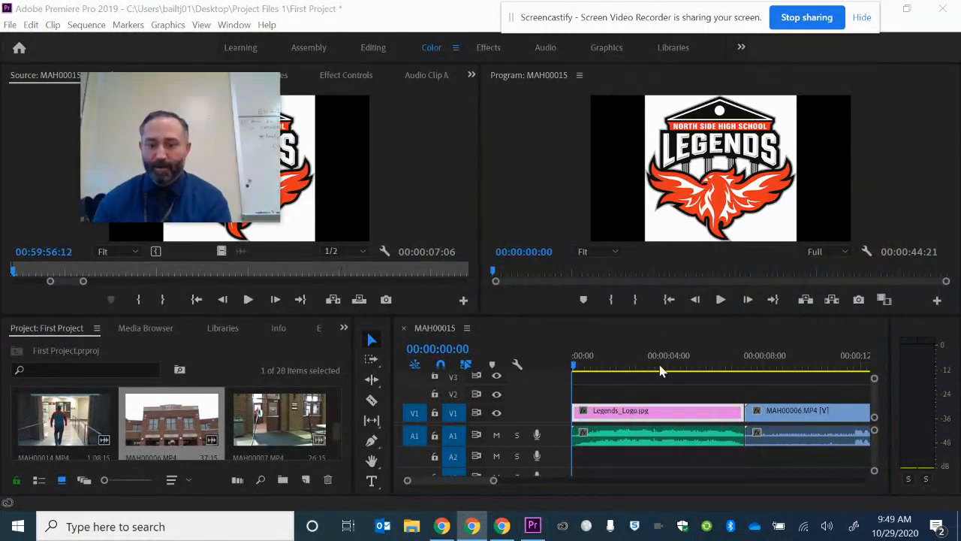
left_click(690, 368)
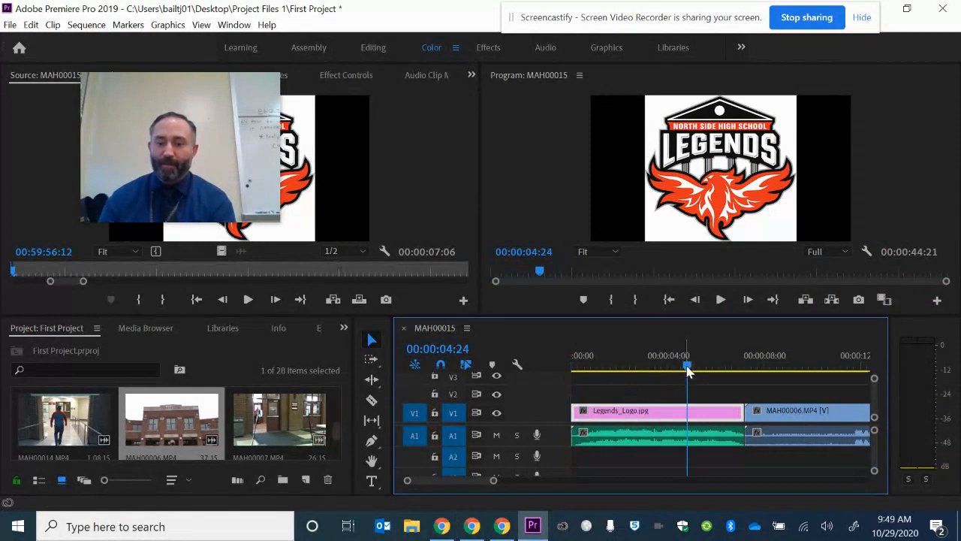
left_click(720, 300)
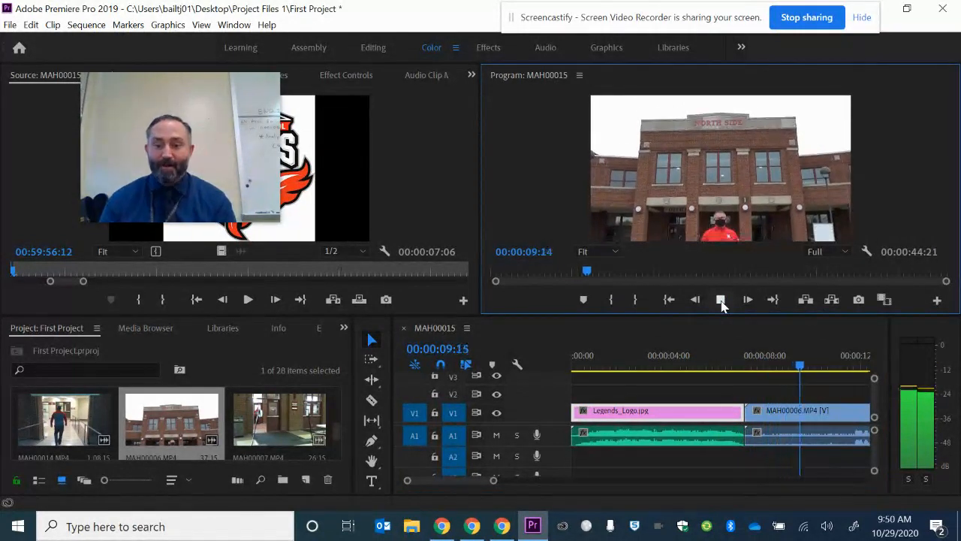
left_click(721, 300)
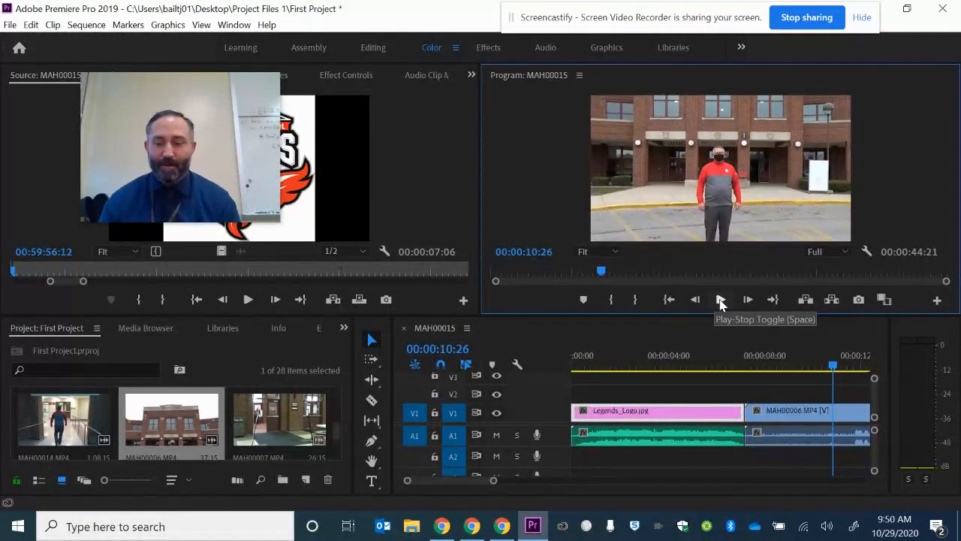
left_click(720, 300)
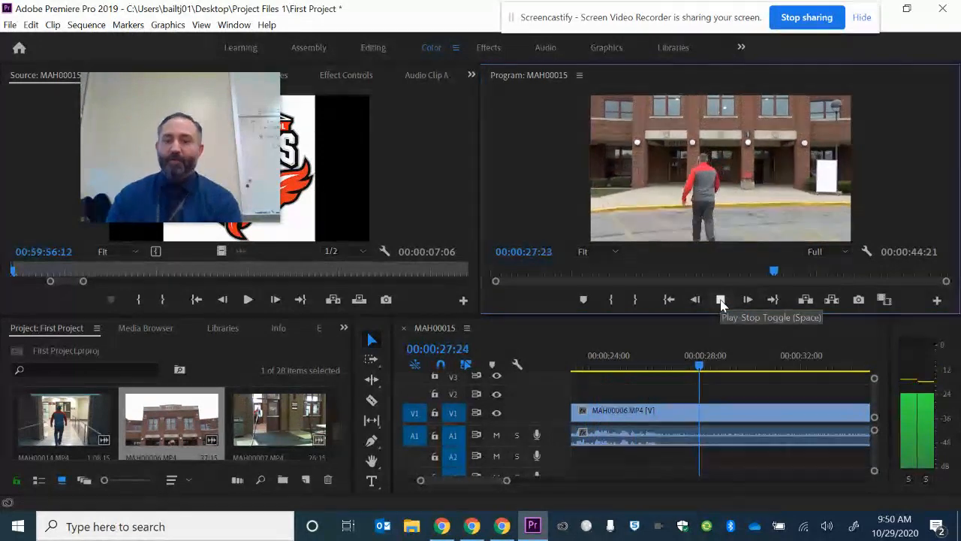
left_click(719, 300)
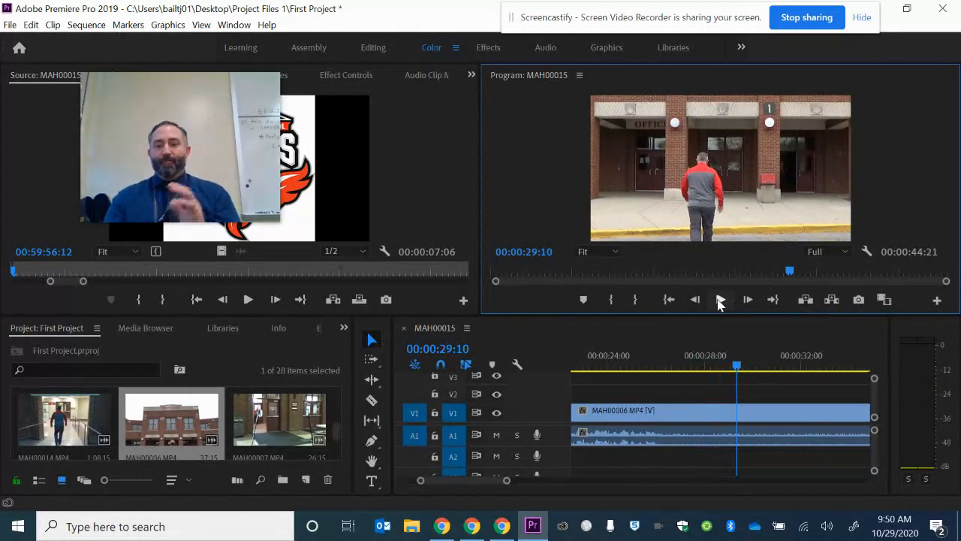
left_click(719, 300)
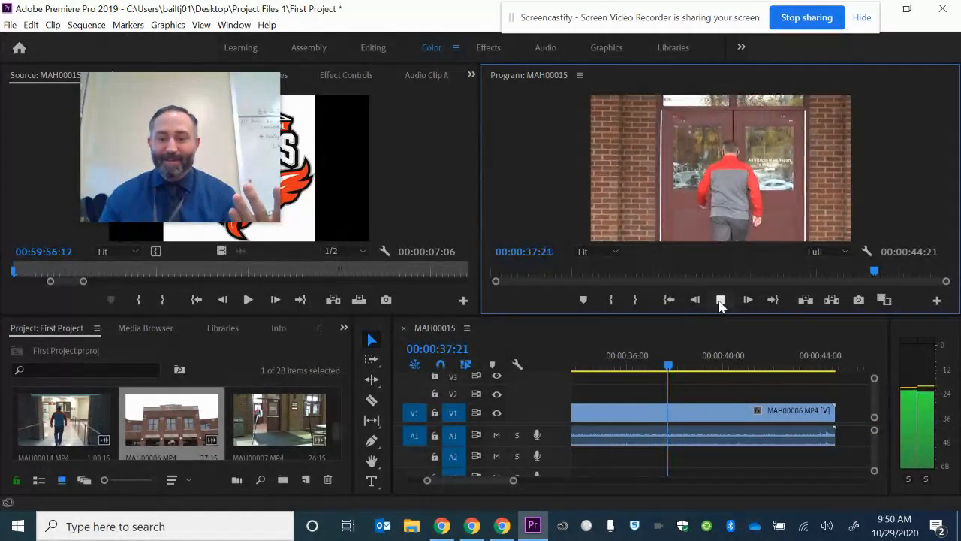
left_click(720, 301)
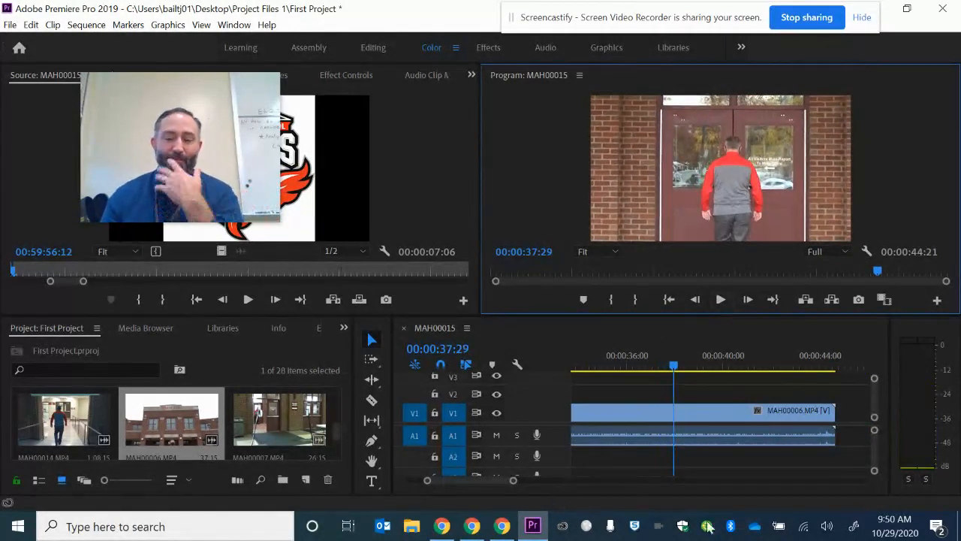
Zoom the timeline out and load the MAH00006 sequence clip into the Source Monitor.
left_click_drag(217, 86, 903, 125)
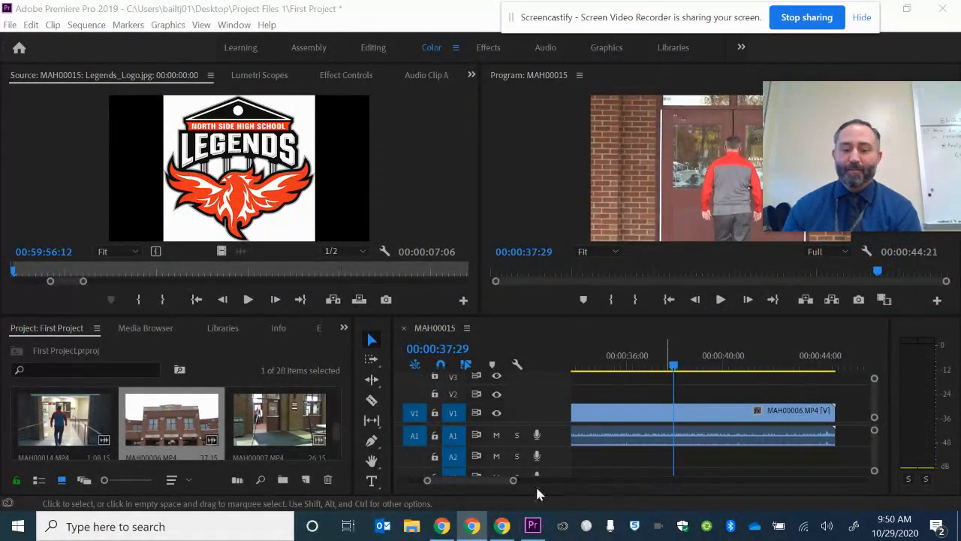
left_click_drag(514, 481, 575, 495)
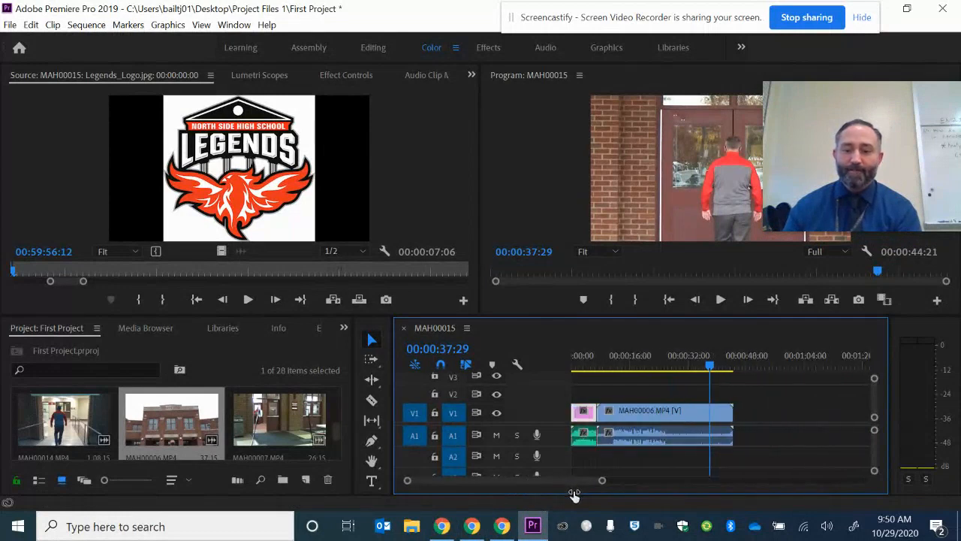
left_click(678, 418)
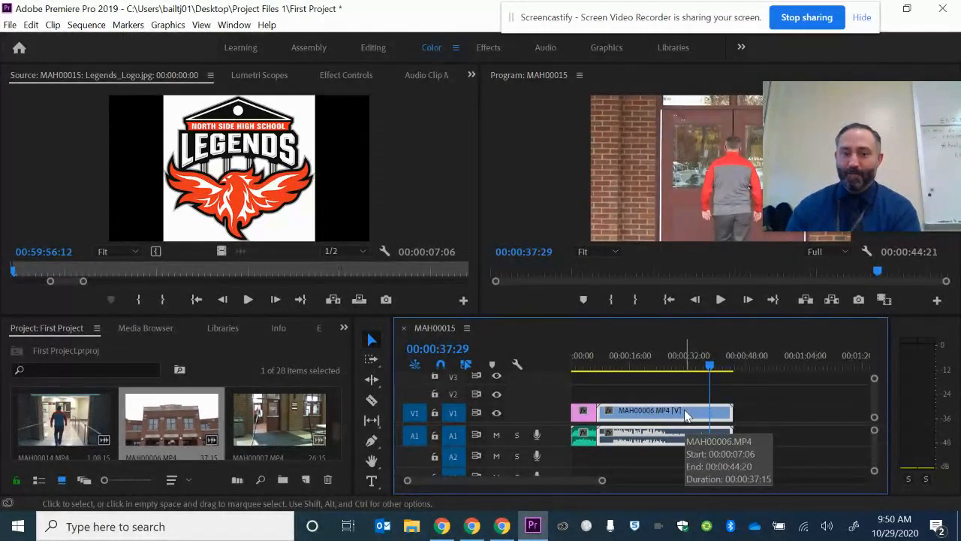
double_click(684, 416)
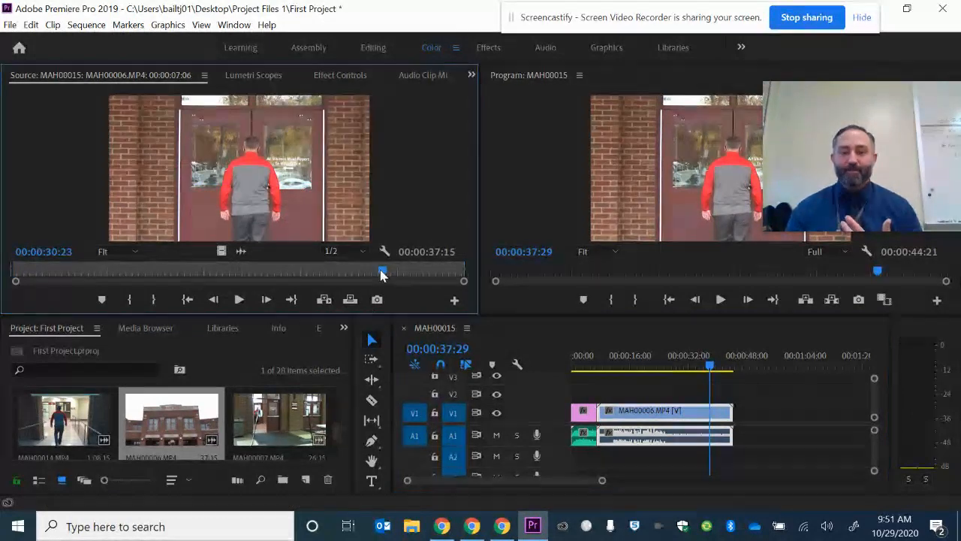
left_click_drag(380, 275, 9, 279)
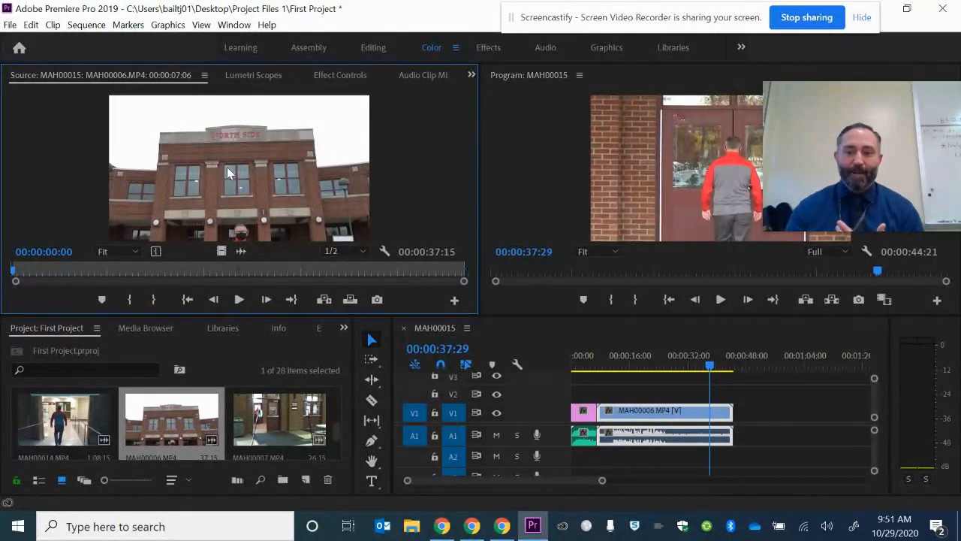
Play MAH00006 in the Source Monitor from its start and stop near 00:00:24.
left_click_drag(850, 133, 605, 141)
left_click(39, 168)
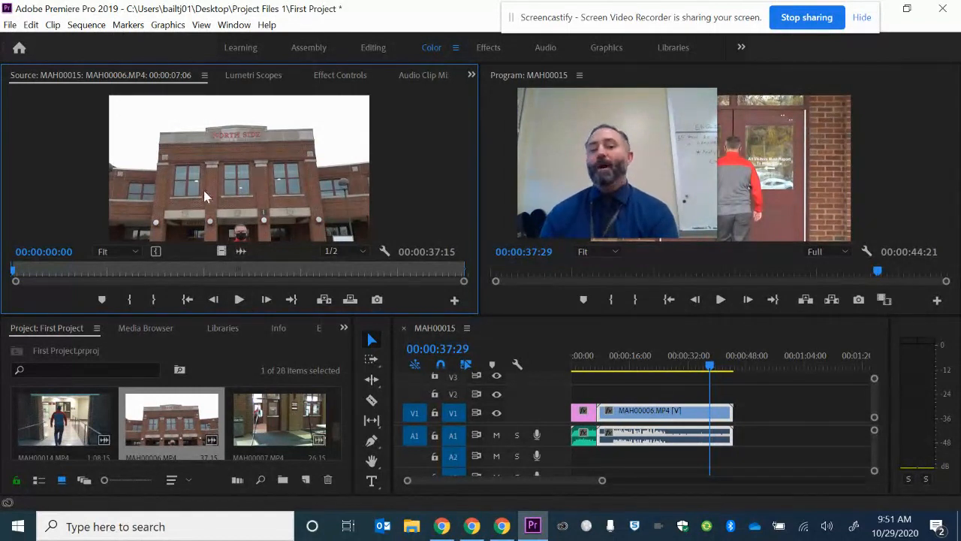
left_click(241, 303)
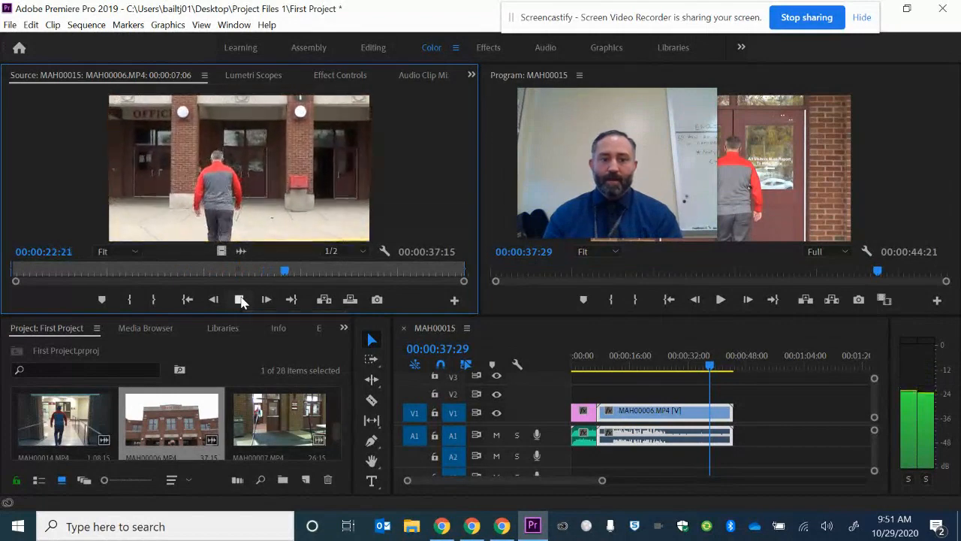
left_click(240, 299)
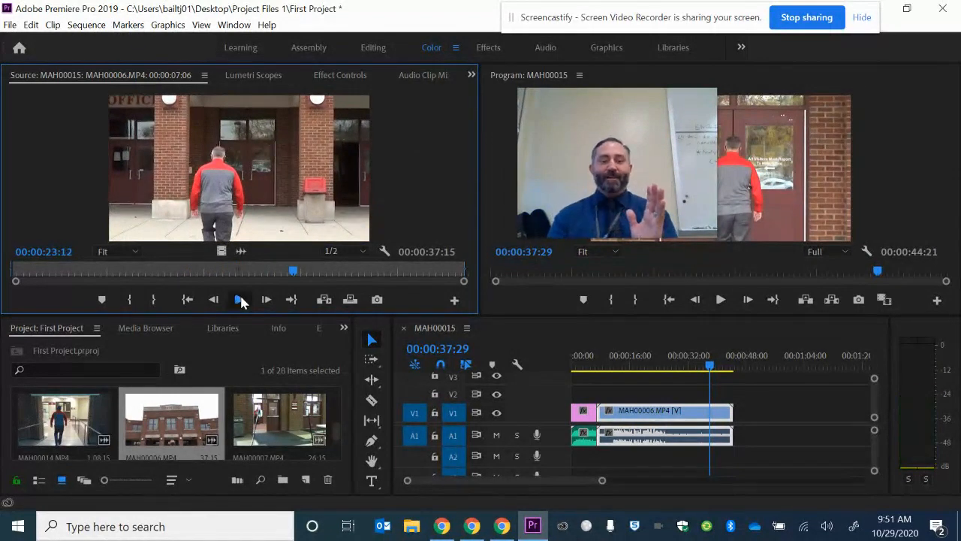
left_click(244, 301)
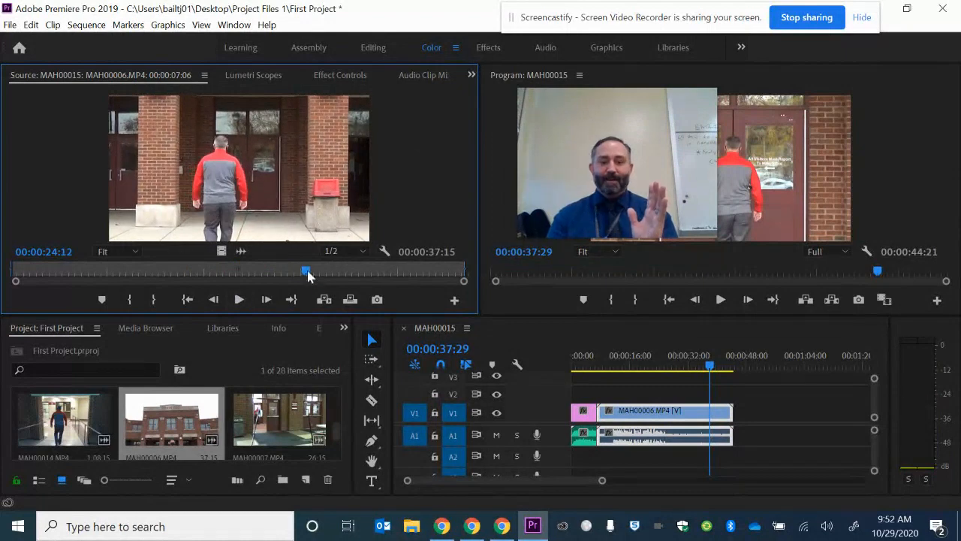
Mark MAH00006's out point at 00:00:24:01, undoing once and marking it again.
left_click_drag(307, 273, 302, 274)
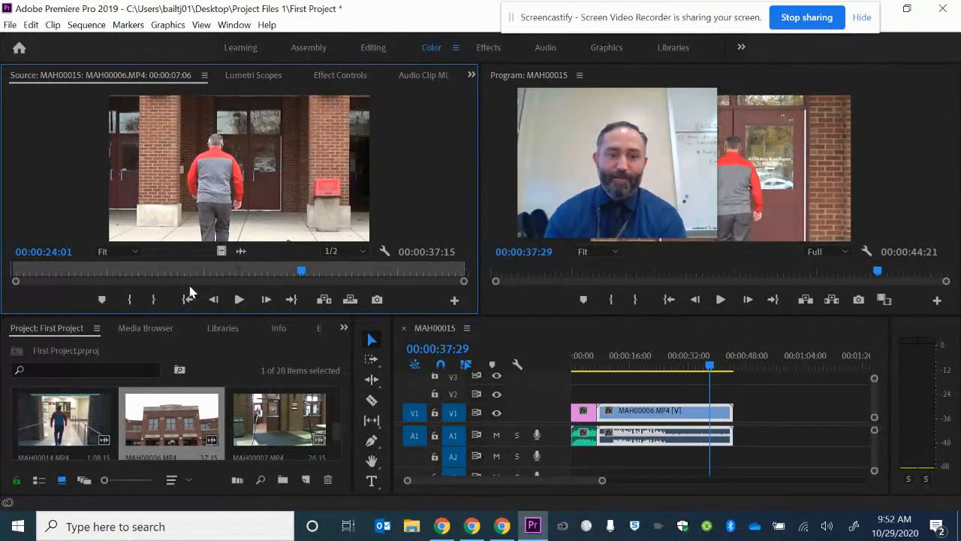
left_click(153, 300)
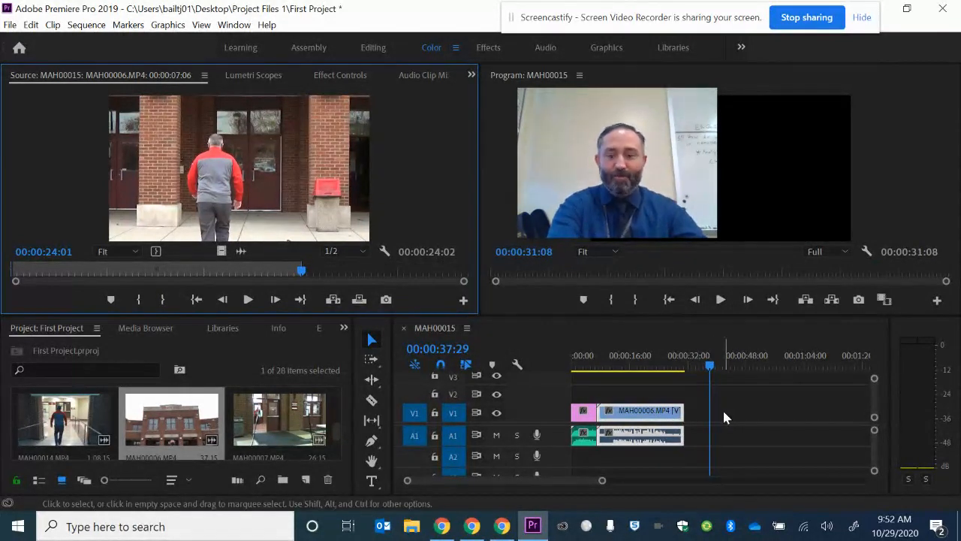
key("ctrl+z")
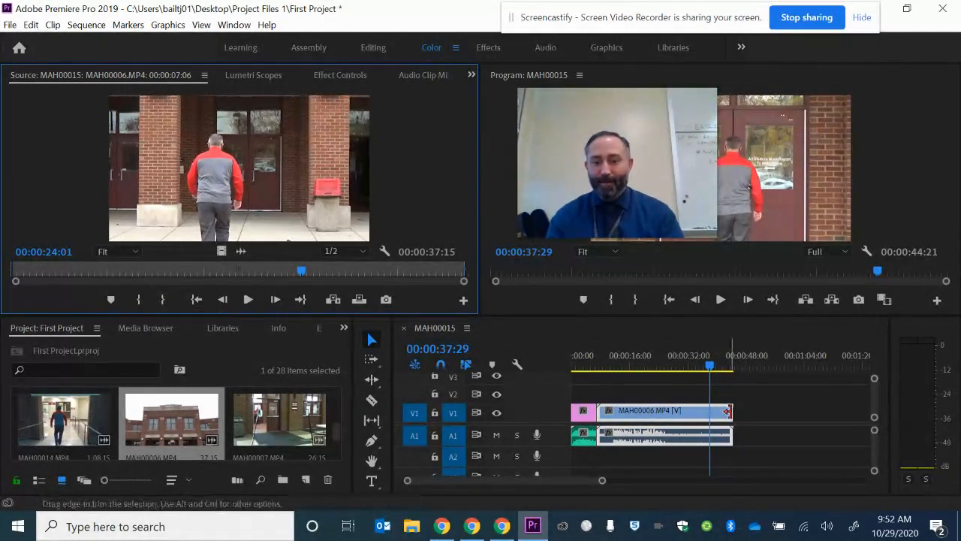
left_click(164, 299)
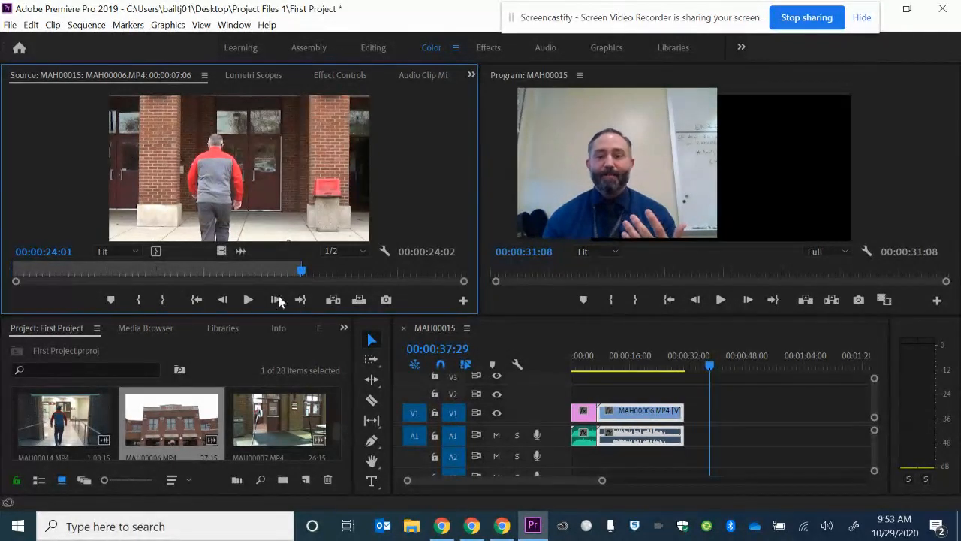
left_click_drag(638, 166, 936, 462)
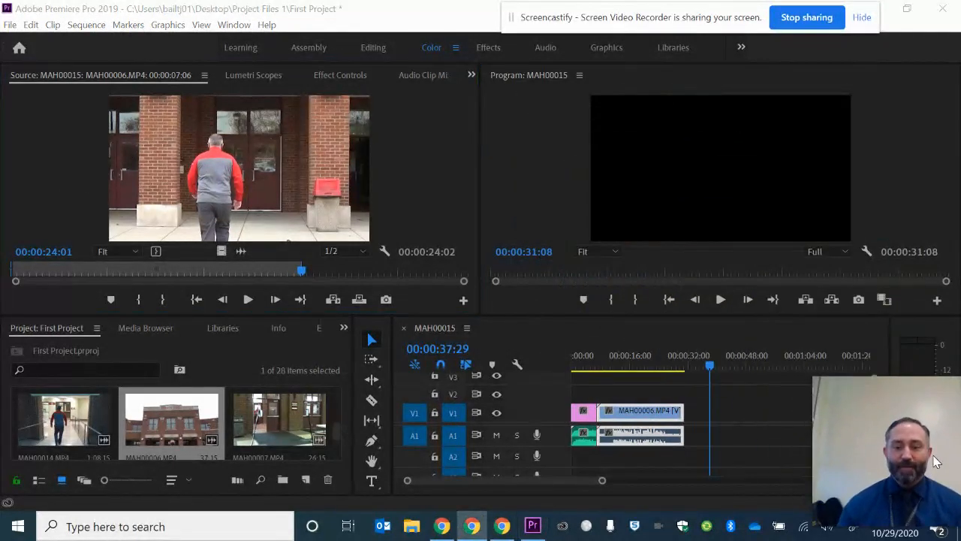
Play the MAH00015 sequence from its start and stop at 00:00:08:00.
left_click(582, 367)
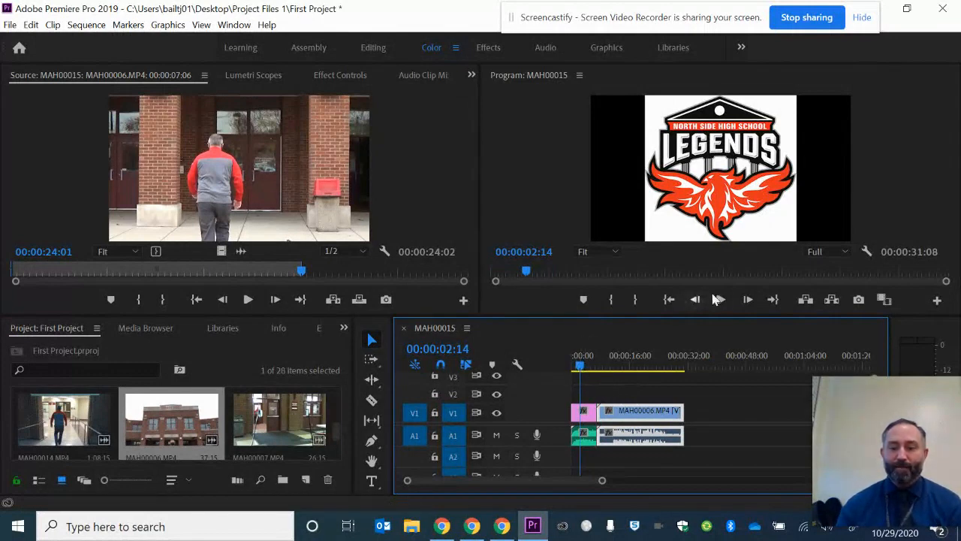
left_click(718, 299)
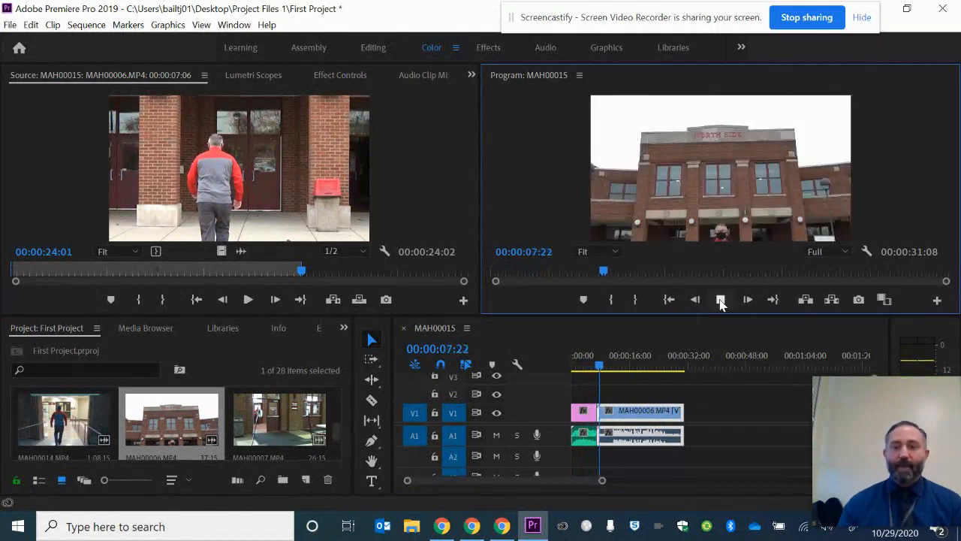
left_click(720, 300)
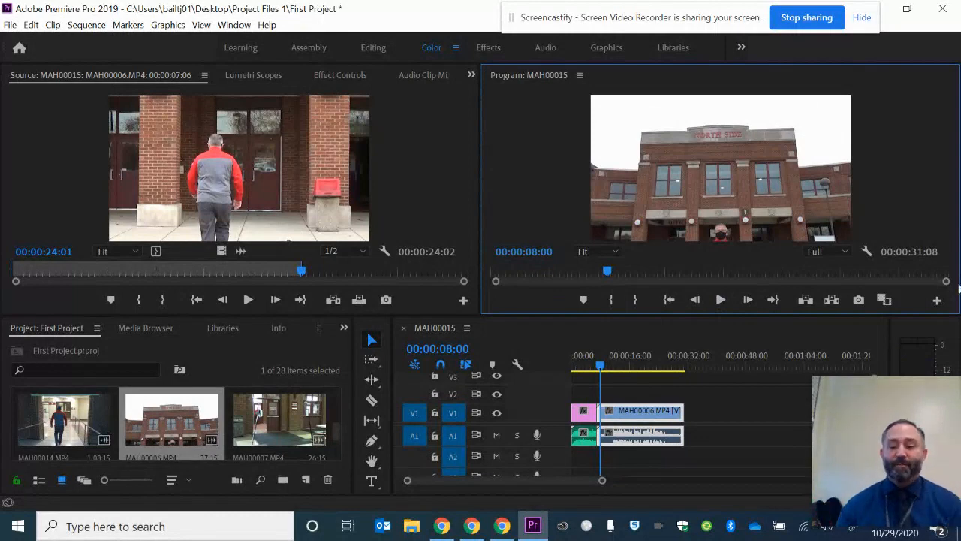
left_click_drag(904, 429, 813, 359)
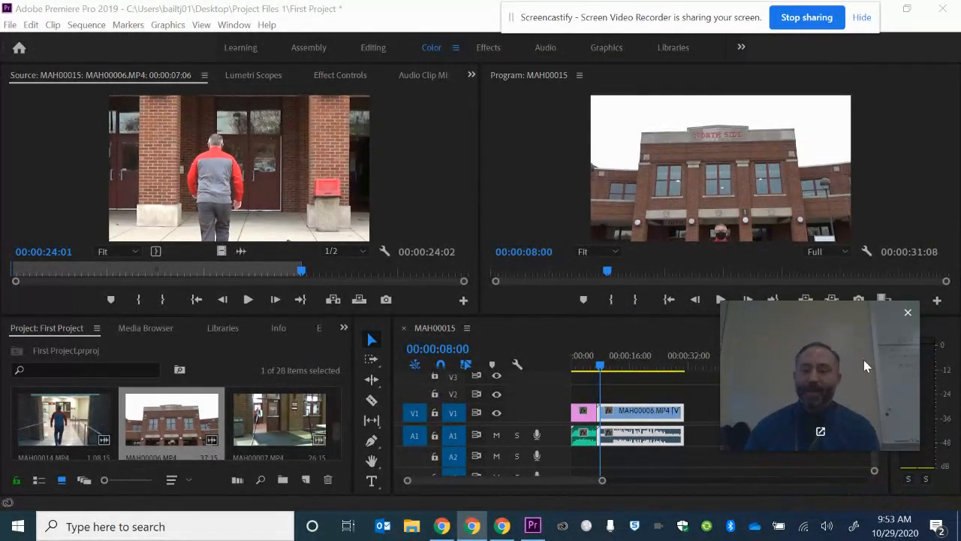